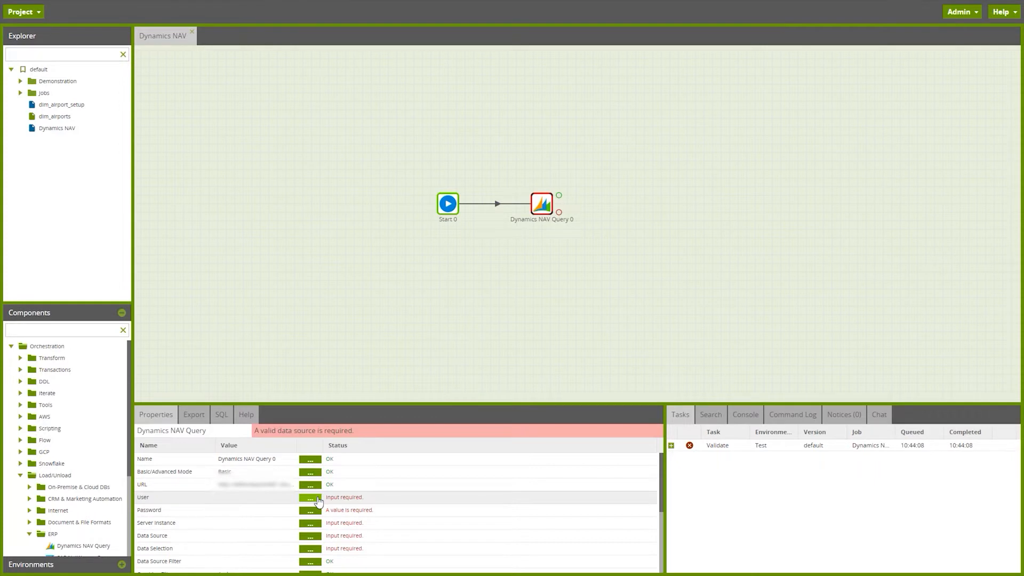
# Step: Enter the account user name and password for the Dynamics NAV Query component, storing the password in the component
pyautogui.click(318, 499)
pyautogui.write('adminpson')
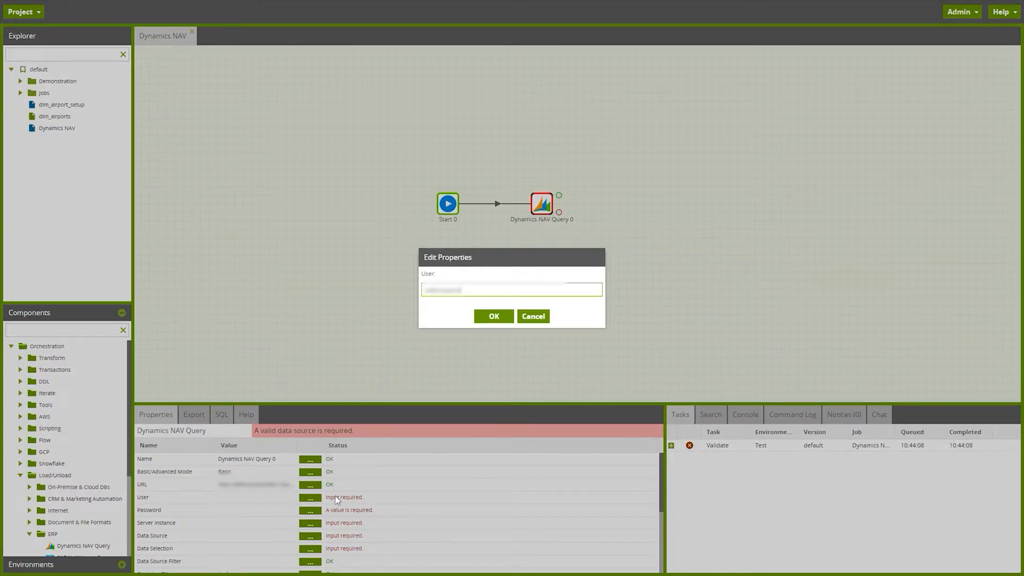
pyautogui.press('Return')
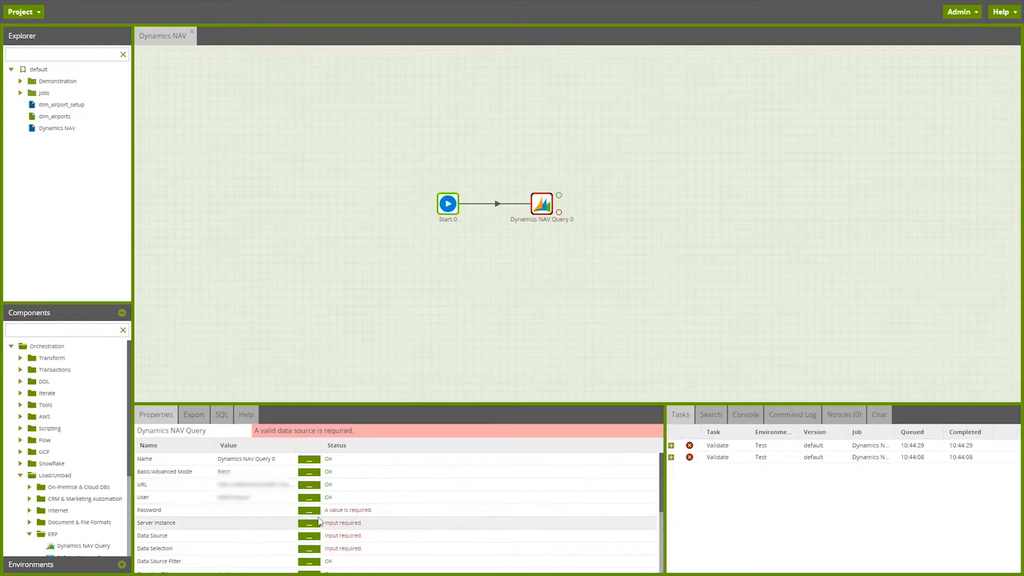
pyautogui.click(310, 511)
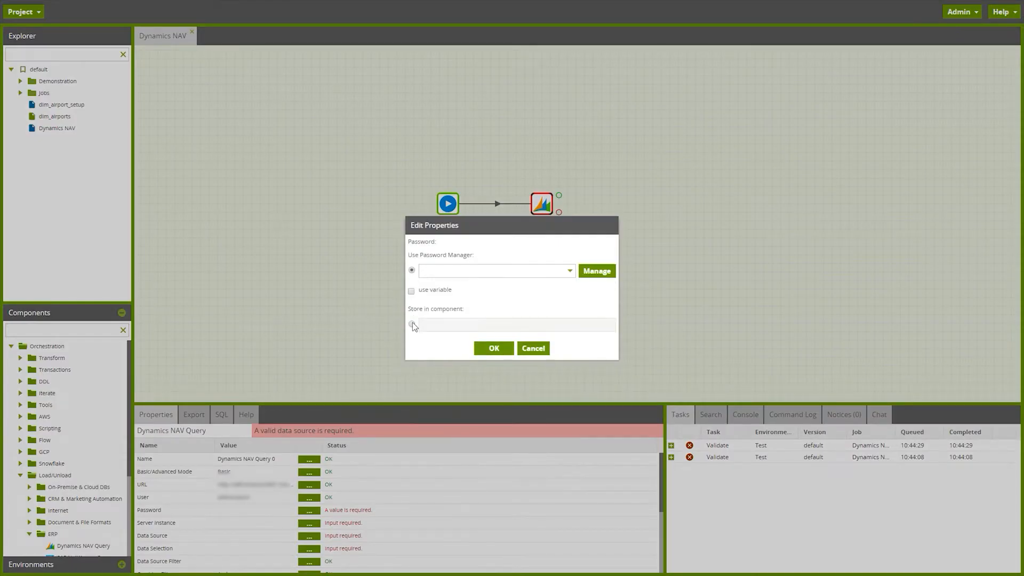
pyautogui.click(411, 323)
pyautogui.write('••••••••••••')
pyautogui.click(490, 348)
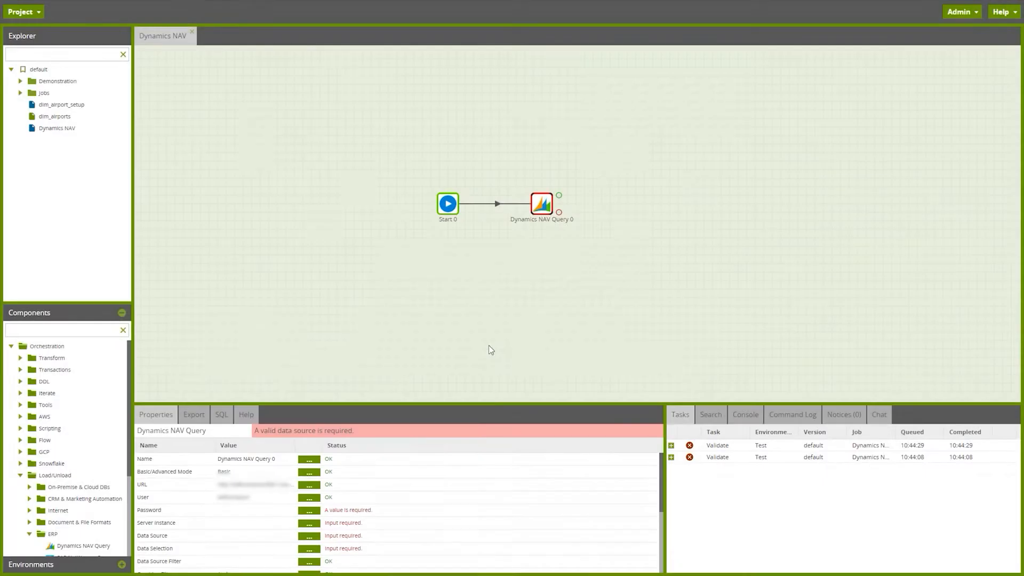
pyautogui.click(307, 524)
pyautogui.write('NAV')
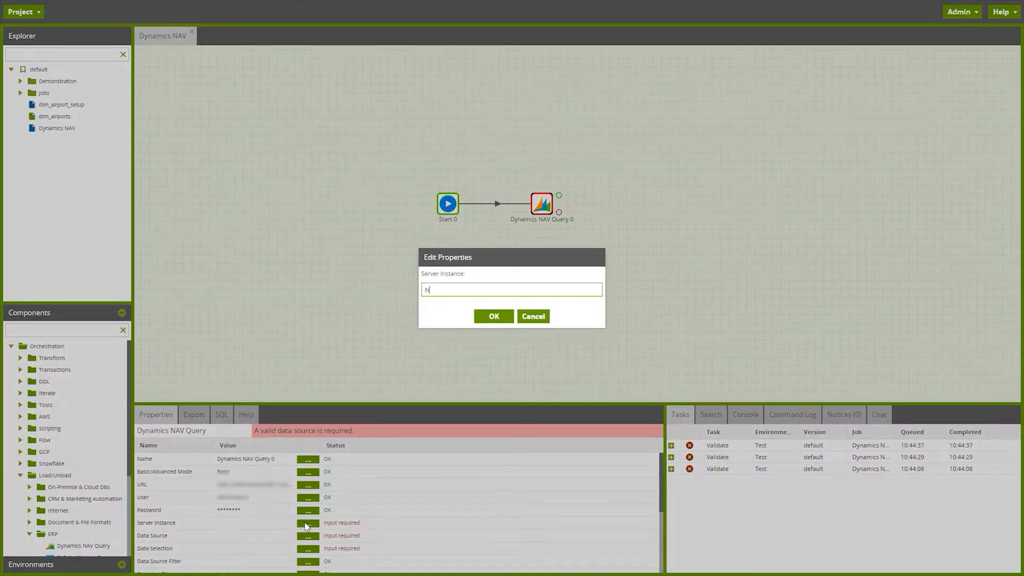
pyautogui.click(494, 316)
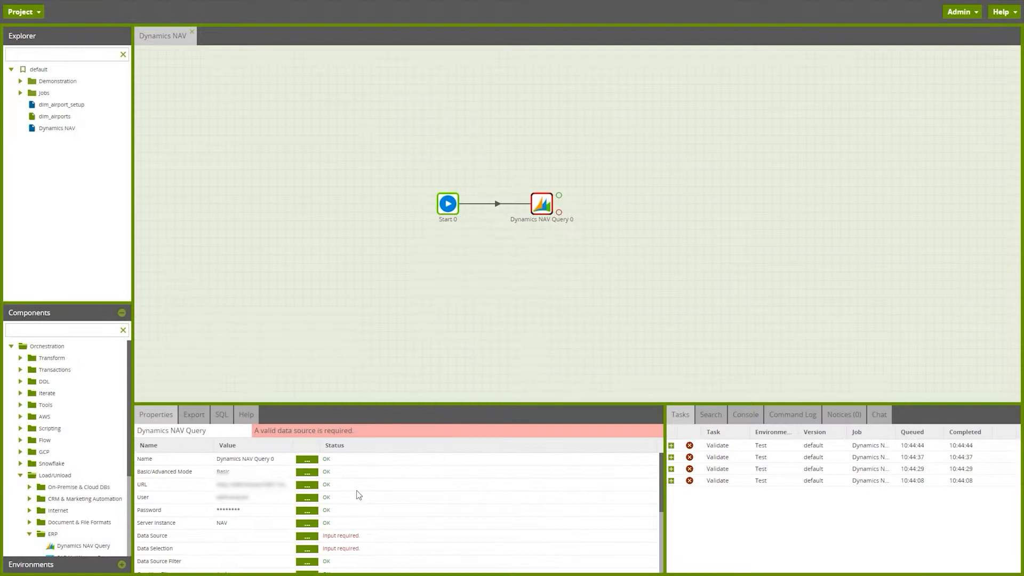
pyautogui.click(307, 537)
pyautogui.click(520, 283)
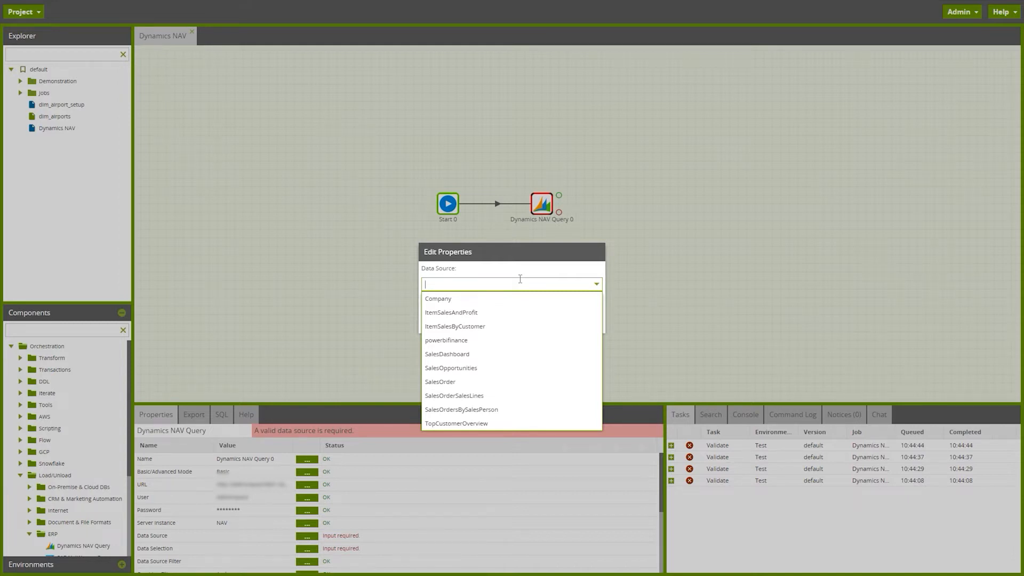
pyautogui.click(492, 382)
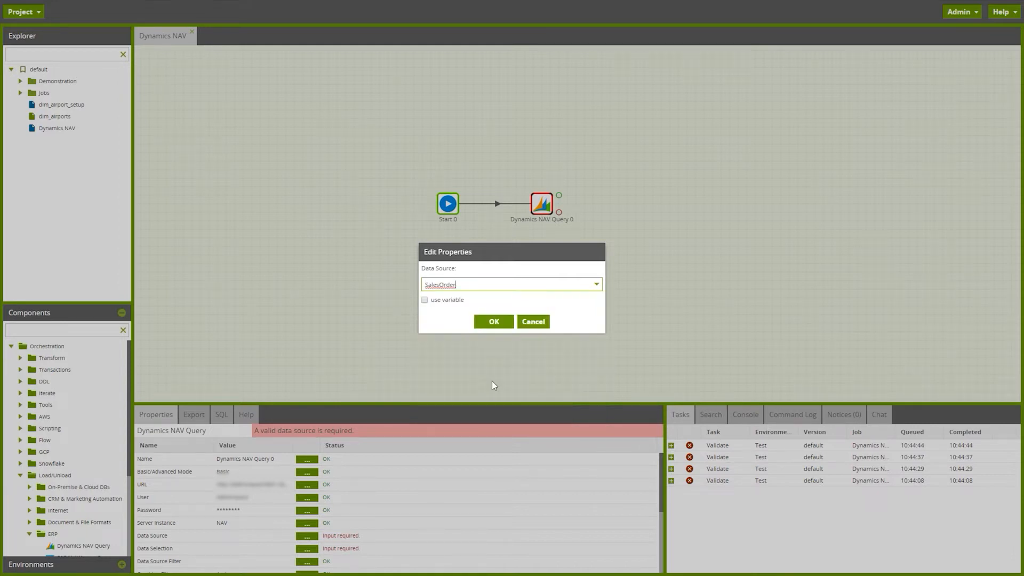
pyautogui.click(494, 322)
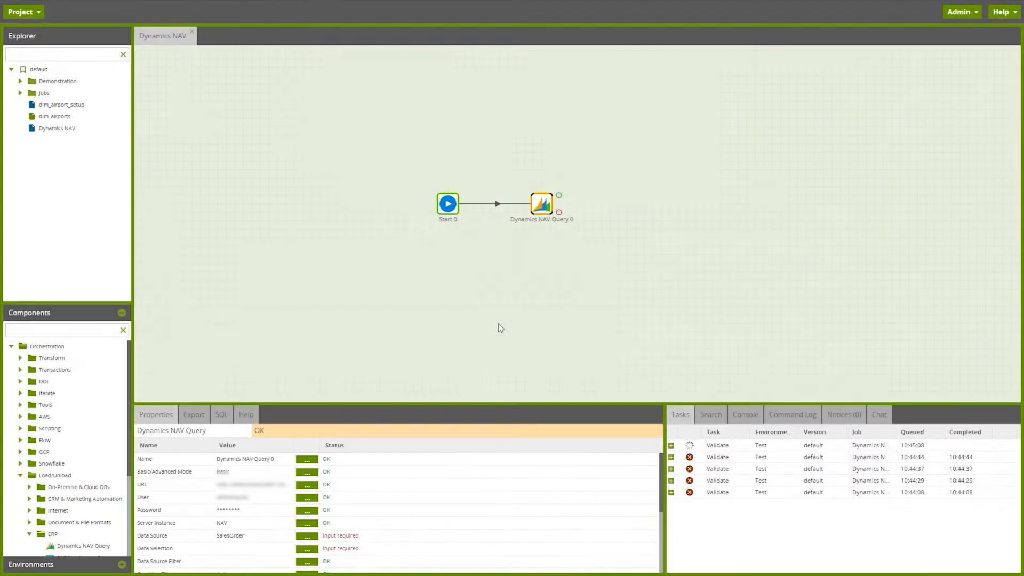
# Step: Select the data columns Document_Type, No, Bill_to_Address, Bill_to_City, Currency_Code and Document_Date for the Dynamics NAV Query
pyautogui.click(307, 549)
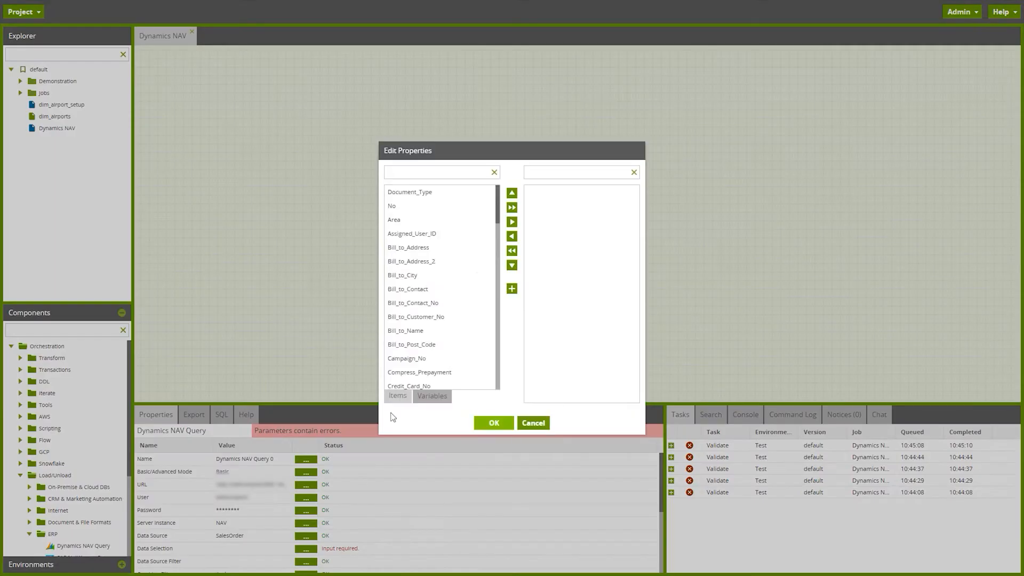
pyautogui.click(455, 196)
pyautogui.keyDown('ctrl'); pyautogui.click(445, 208); pyautogui.keyUp('ctrl')
pyautogui.click(512, 222)
pyautogui.click(451, 224)
pyautogui.click(512, 222)
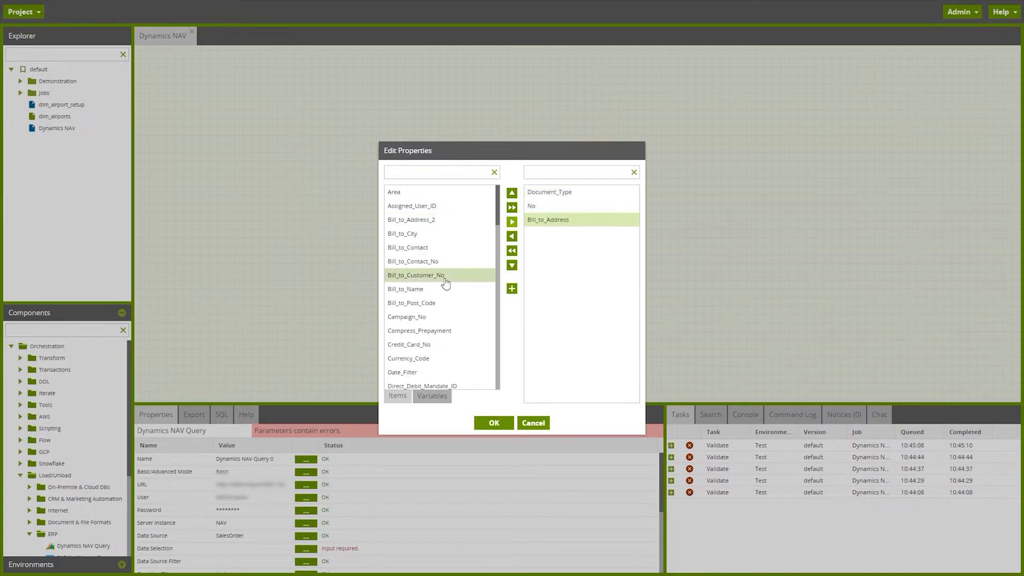
pyautogui.click(456, 233)
pyautogui.click(512, 222)
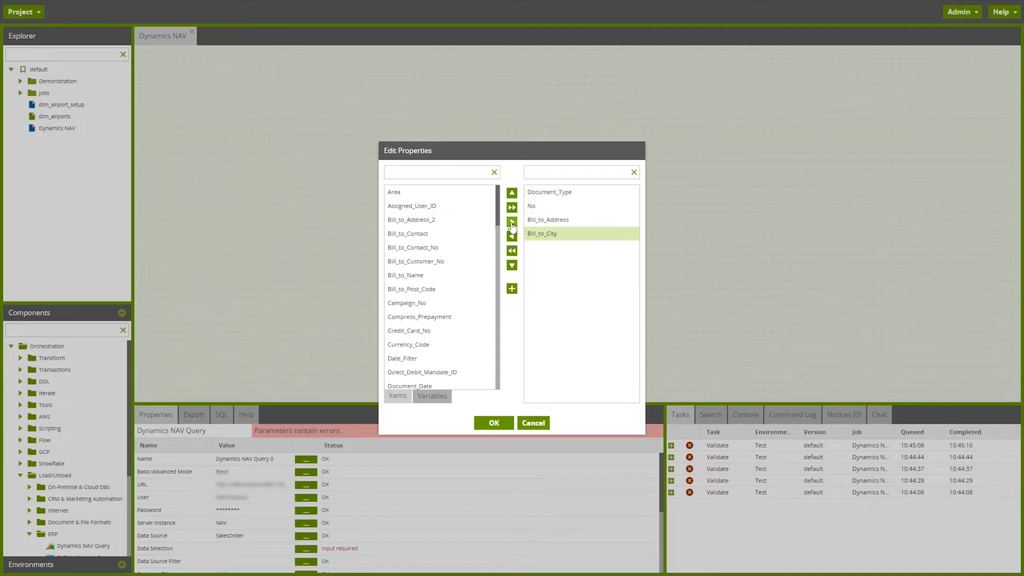
pyautogui.click(429, 347)
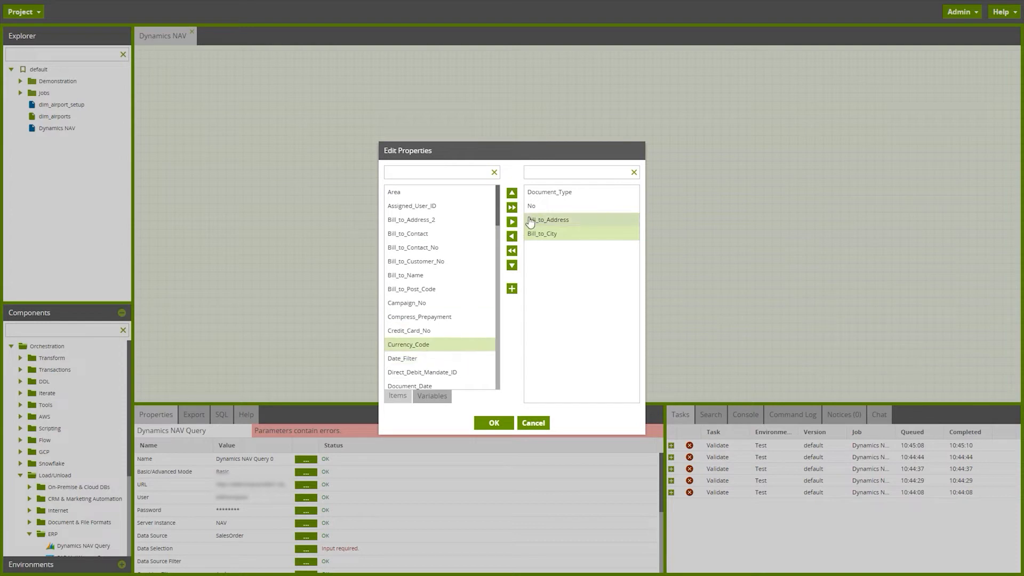
pyautogui.click(513, 222)
pyautogui.click(438, 373)
pyautogui.click(512, 222)
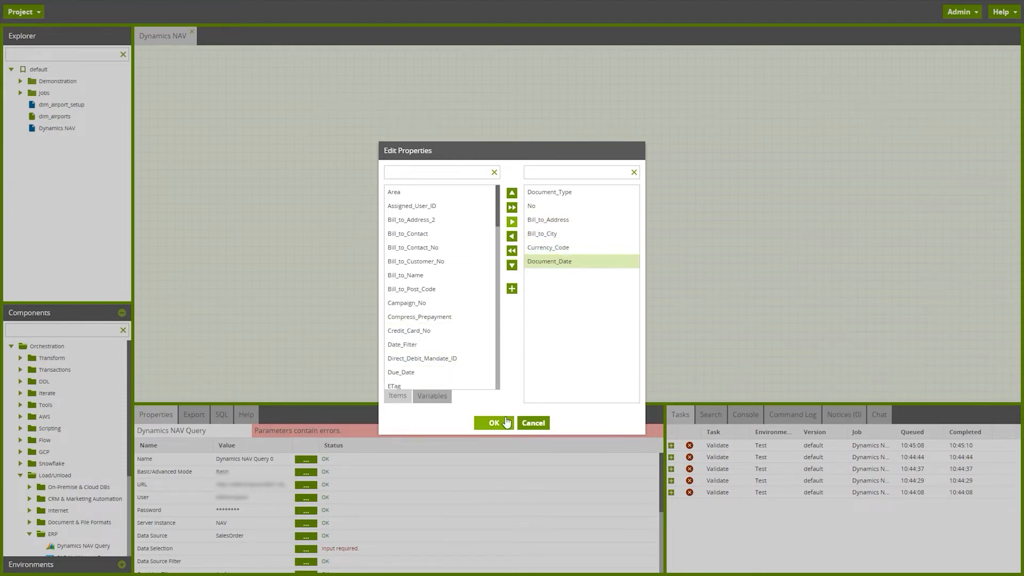
pyautogui.click(506, 422)
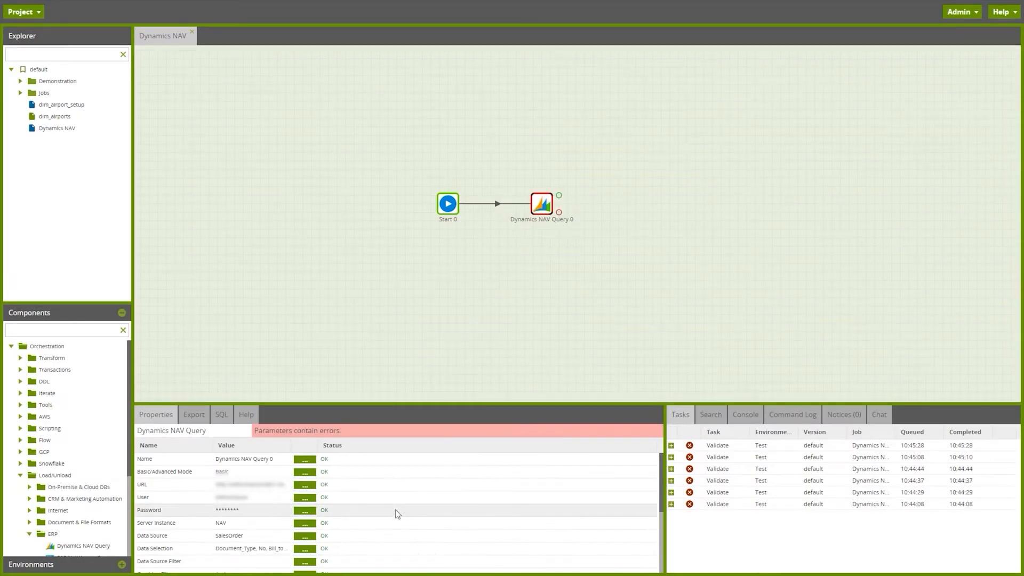
# Step: Choose the S3 bucket to use as the Dynamics NAV Query's staging area
pyautogui.scroll(-5, 395, 510)
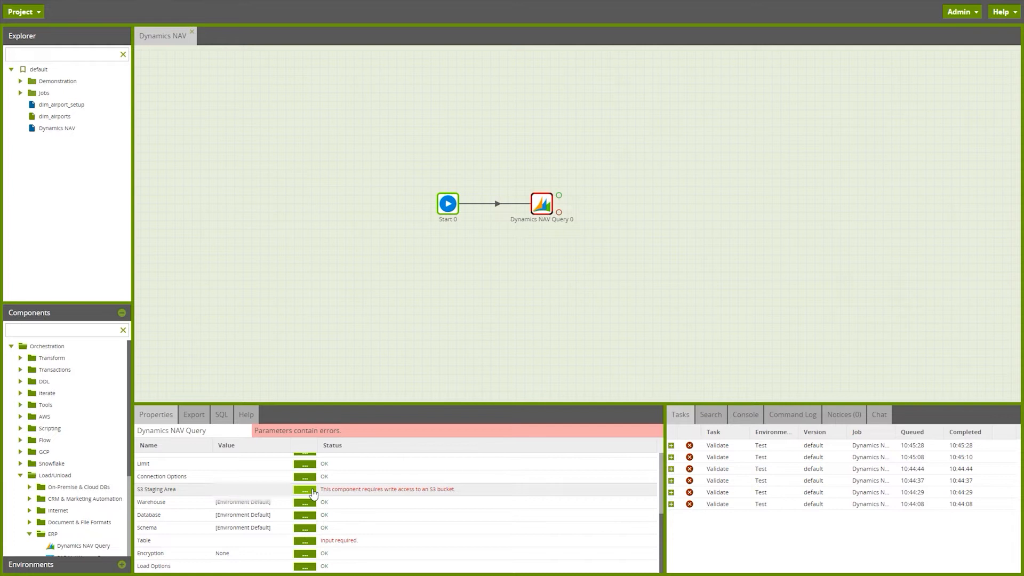
pyautogui.click(313, 492)
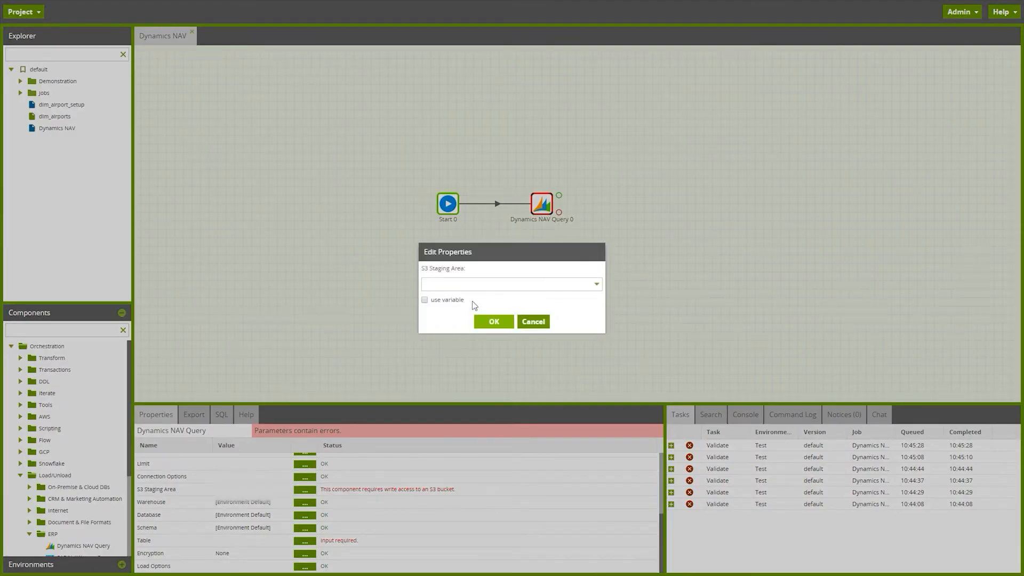
pyautogui.click(476, 284)
pyautogui.write('lauratest')
pyautogui.click(477, 299)
pyautogui.click(475, 319)
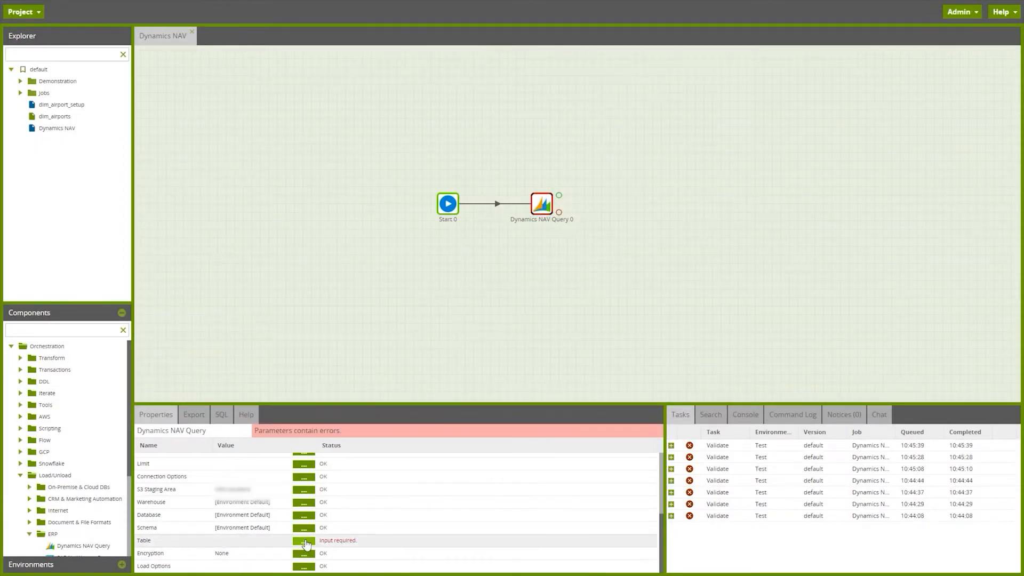
# Step: Set the Dynamics NAV Query's target table name to dynamics_salesorders
pyautogui.click(304, 542)
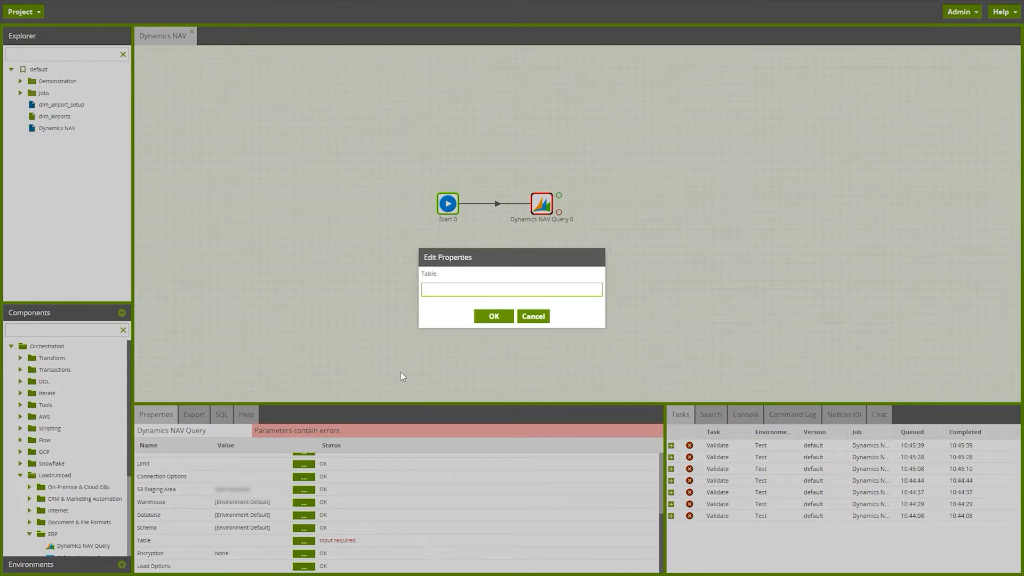
pyautogui.write('dynamics_salesorders')
pyautogui.click(498, 315)
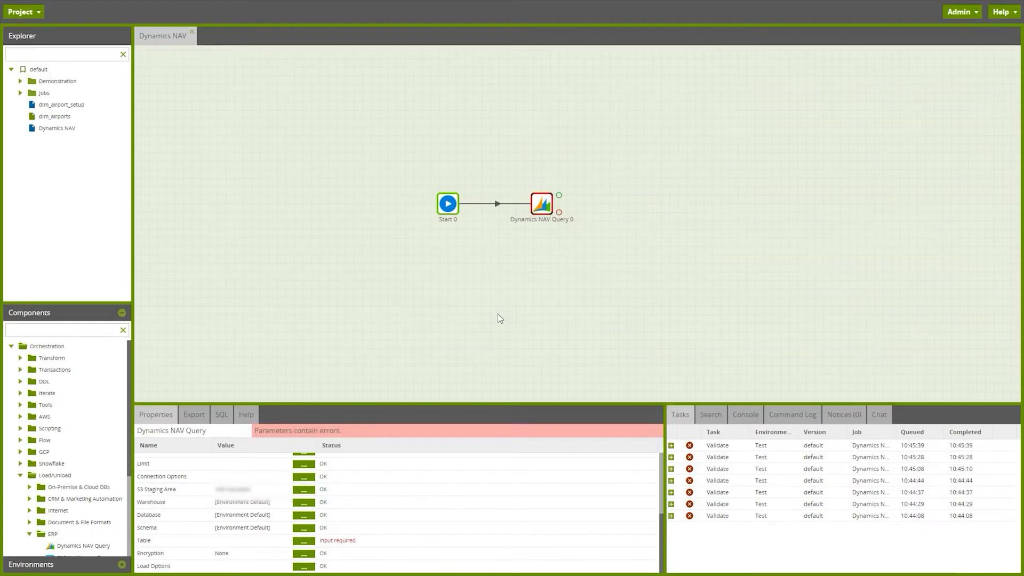
# Step: Run the Dynamics NAV job in the Test environment and expand the details of its run task
pyautogui.rightClick(530, 245)
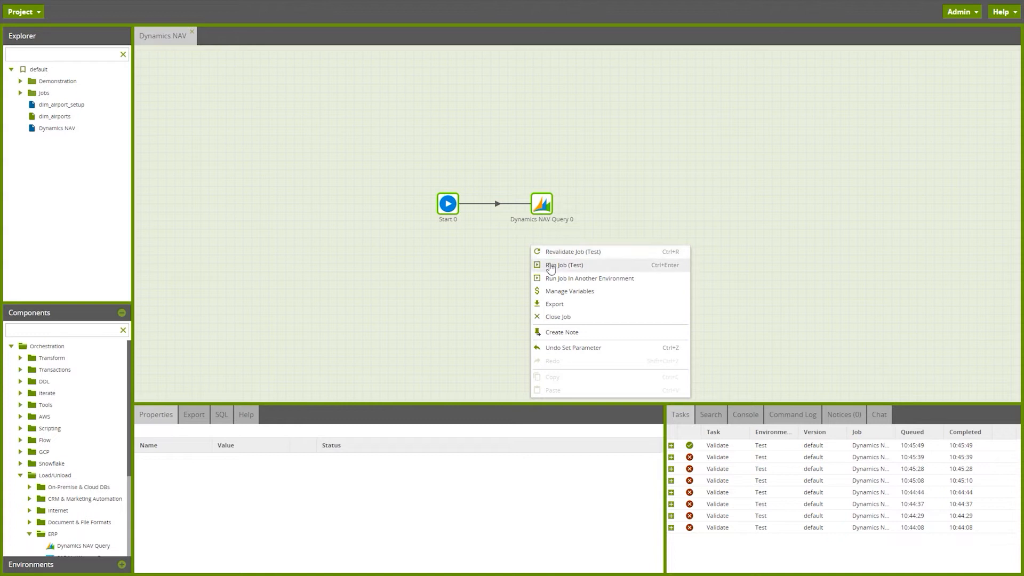
pyautogui.click(549, 264)
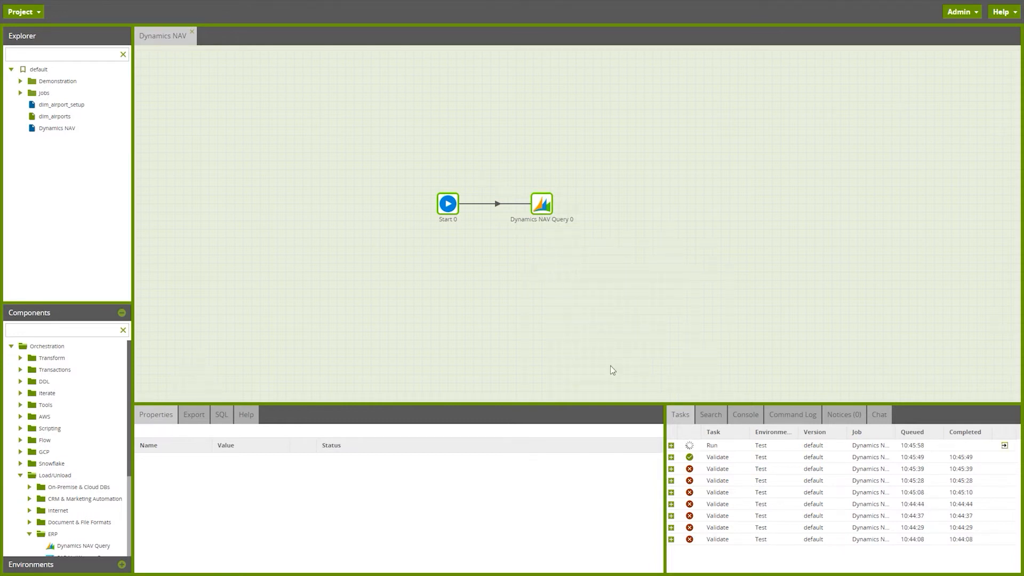
pyautogui.click(671, 446)
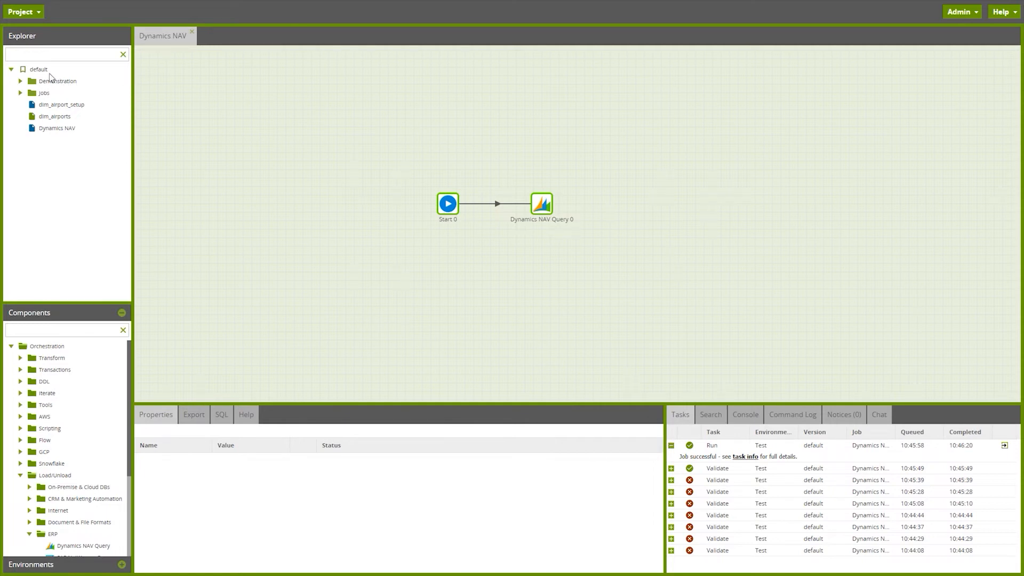
# Step: Add a transformation job named "Dynamics NAV view data" under default and open it, dismissing the browser's password-saving offer
pyautogui.rightClick(48, 72)
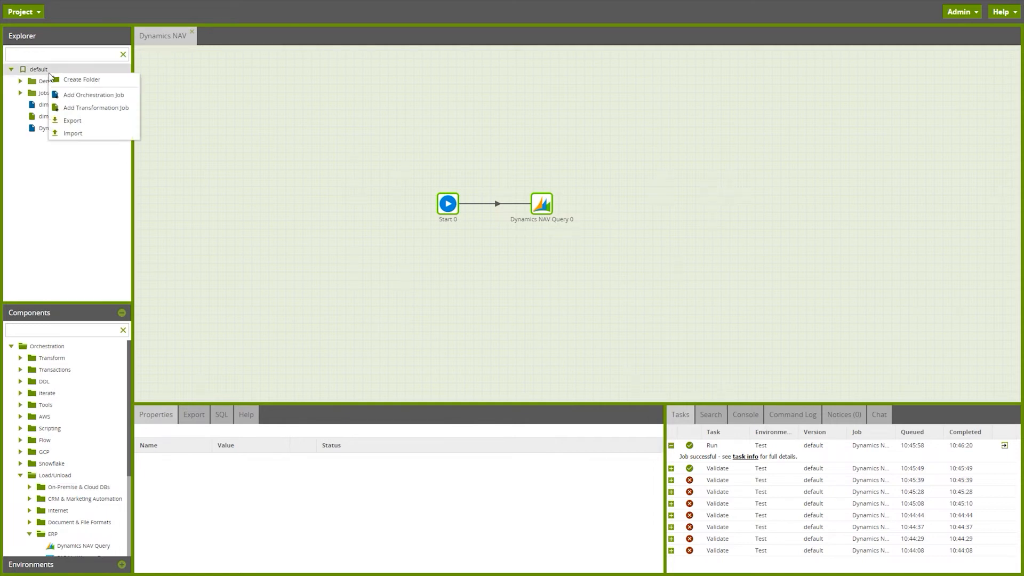
pyautogui.click(96, 107)
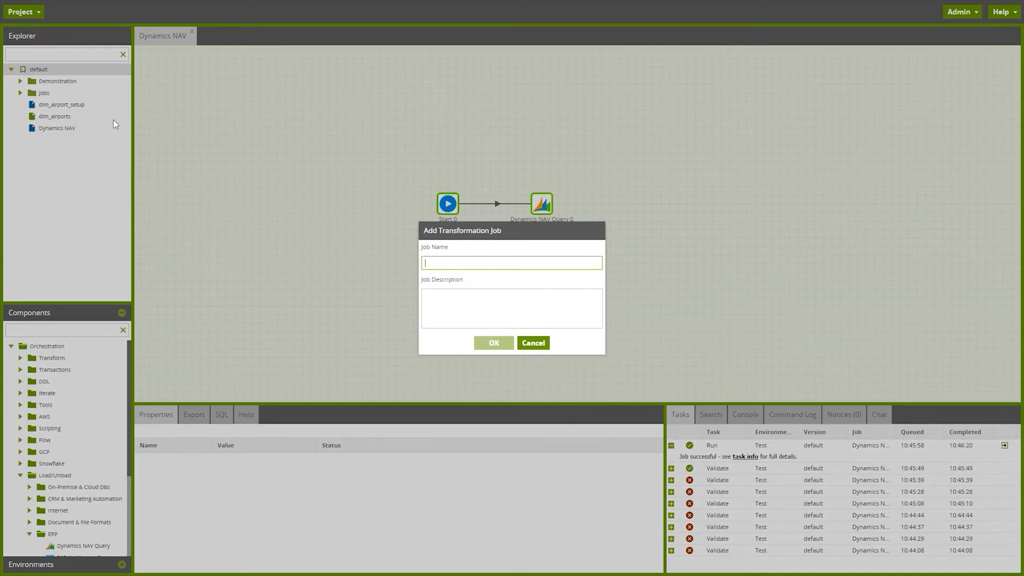
pyautogui.write('Dynamics ')
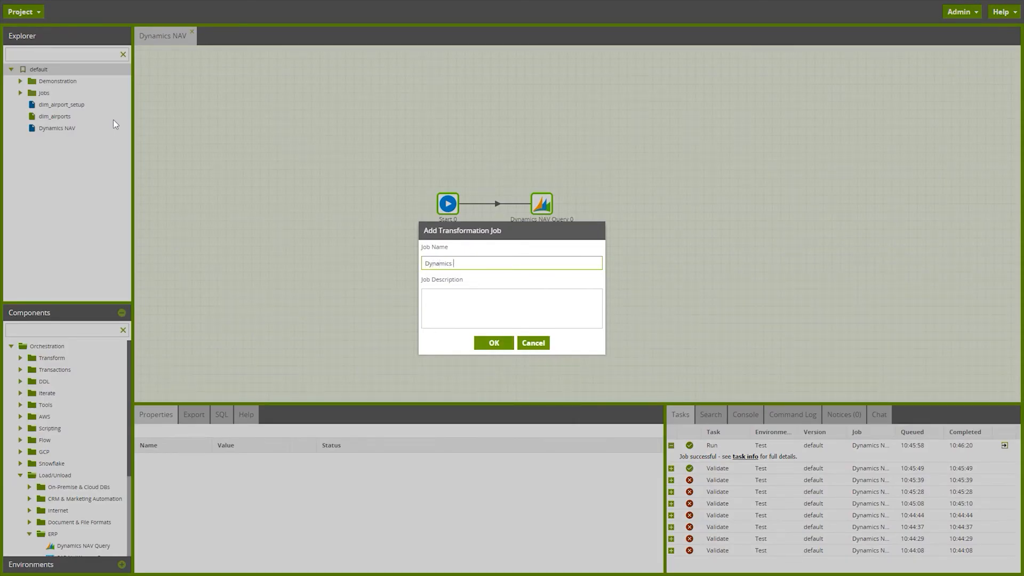
pyautogui.write('NAV view data')
pyautogui.click(494, 343)
pyautogui.click(494, 318)
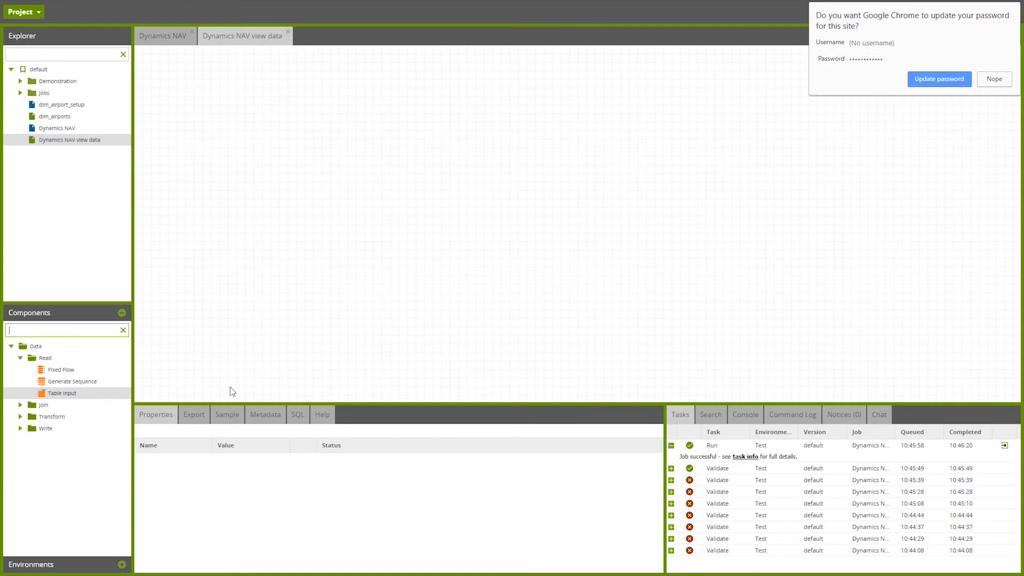
pyautogui.click(758, 13)
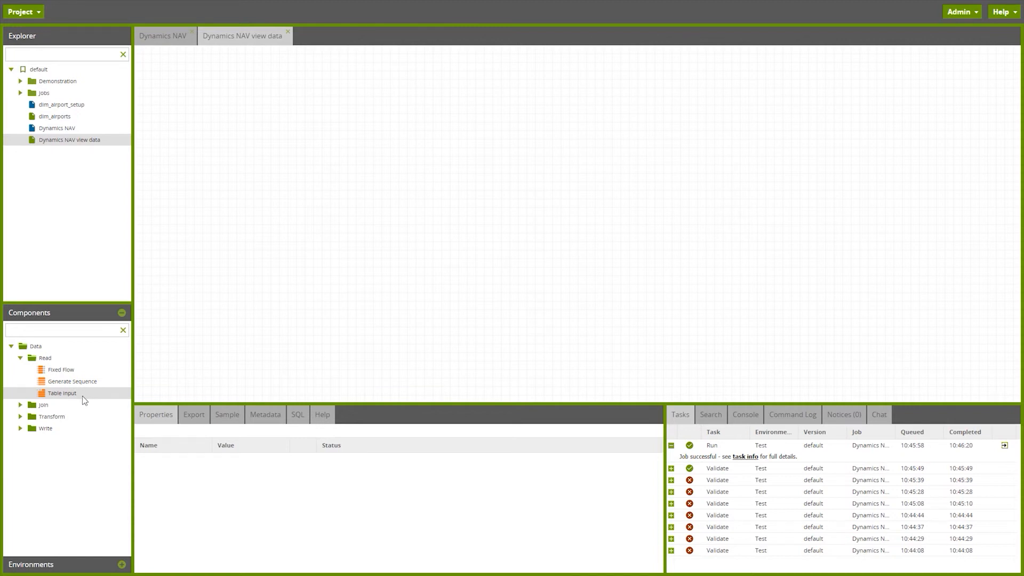
# Step: Add a Table Input component to the Dynamics NAV view data job and set its table to dynamics_salesorders
pyautogui.moveTo(82, 396); pyautogui.dragTo(395, 193)
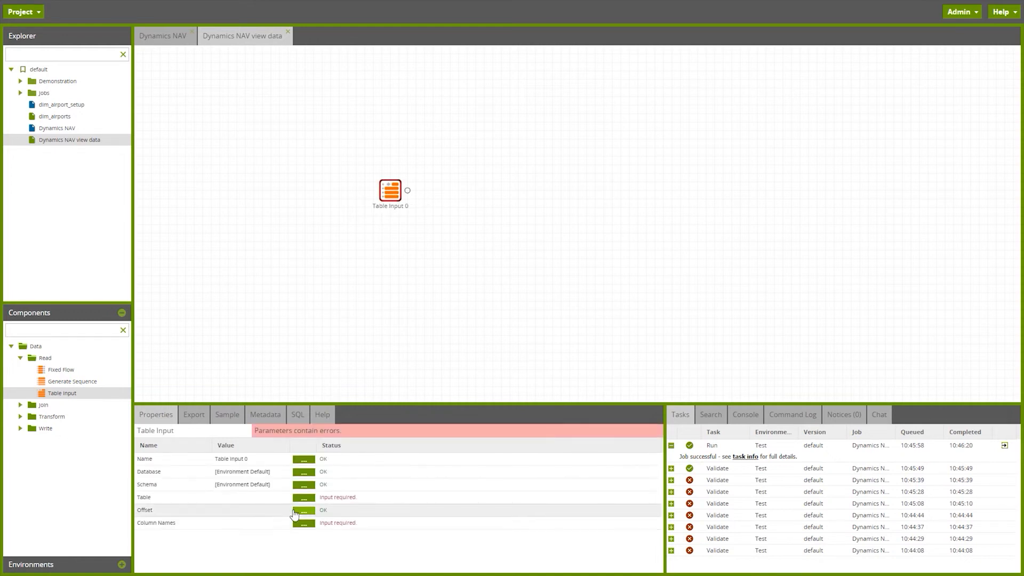
pyautogui.click(304, 498)
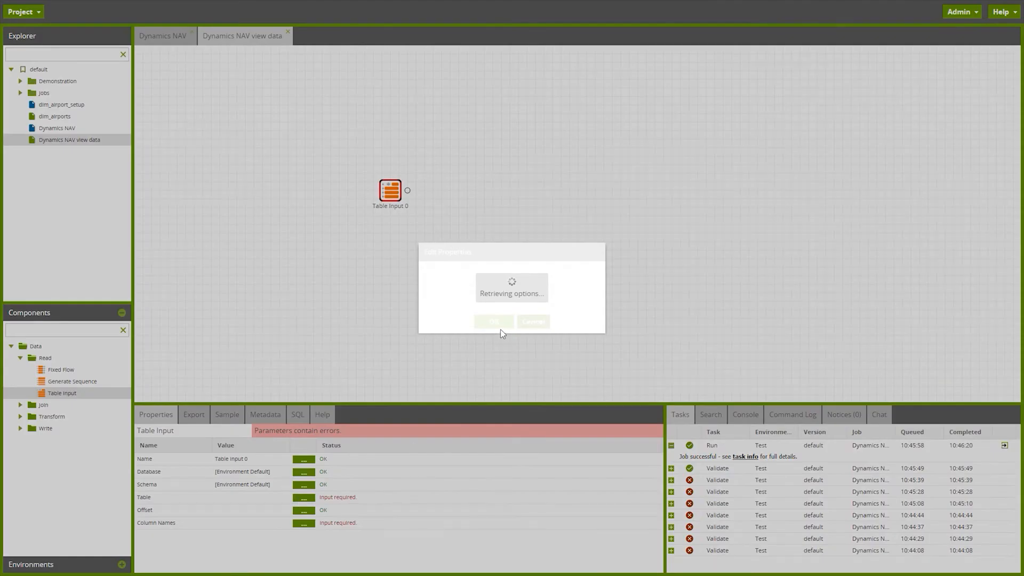
pyautogui.click(501, 280)
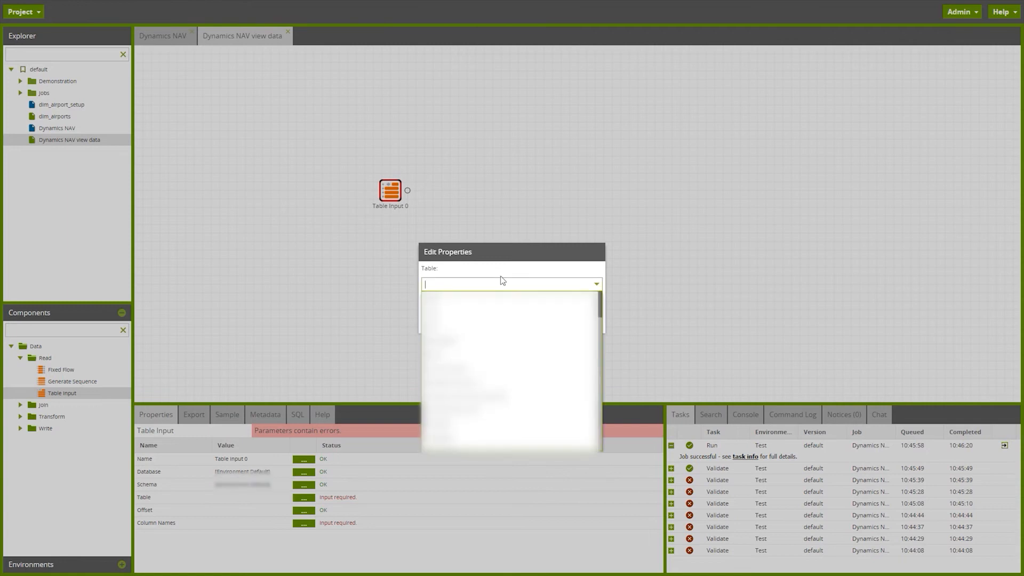
pyautogui.write('dynb')
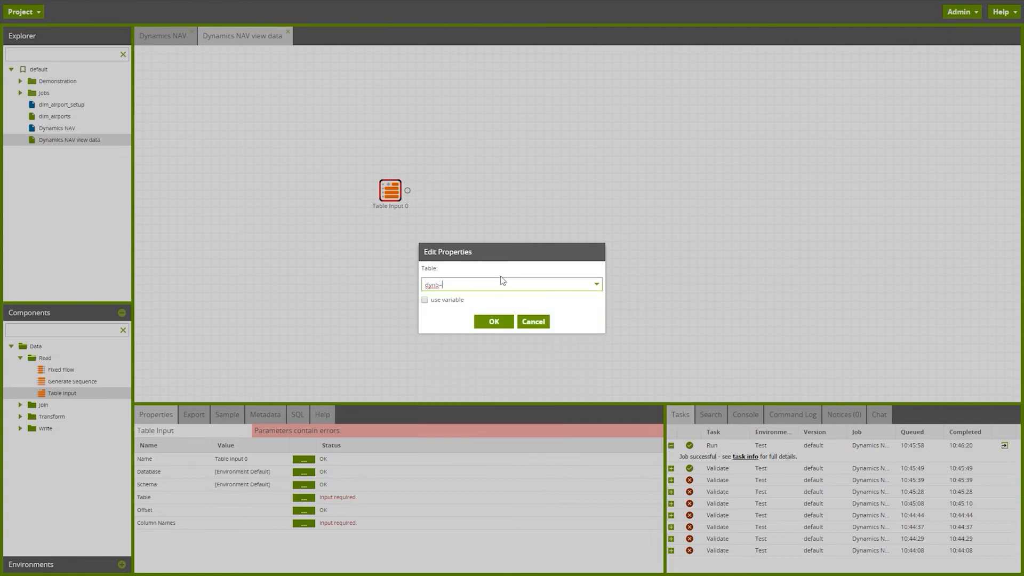
pyautogui.press('BackSpace')
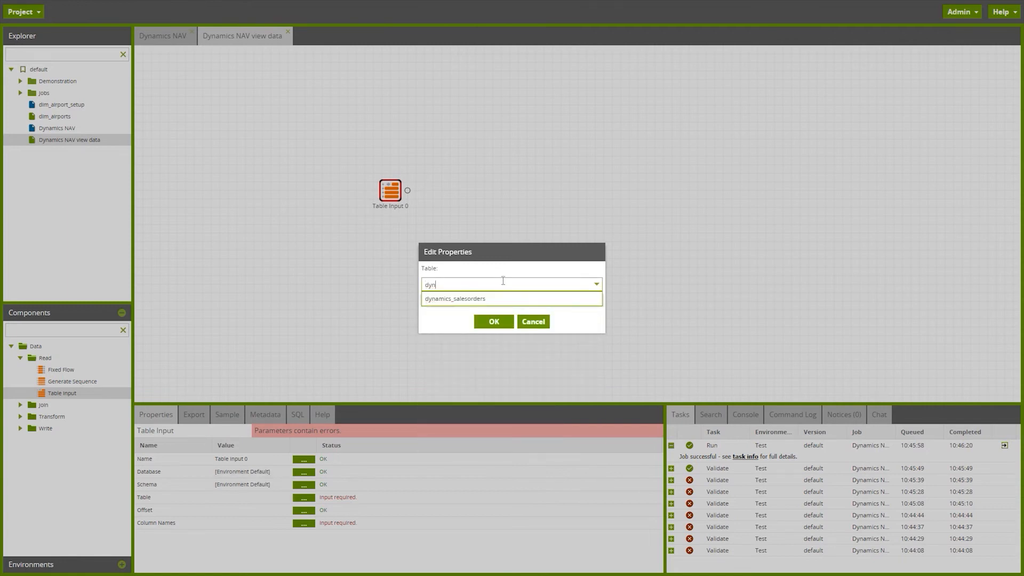
pyautogui.click(505, 300)
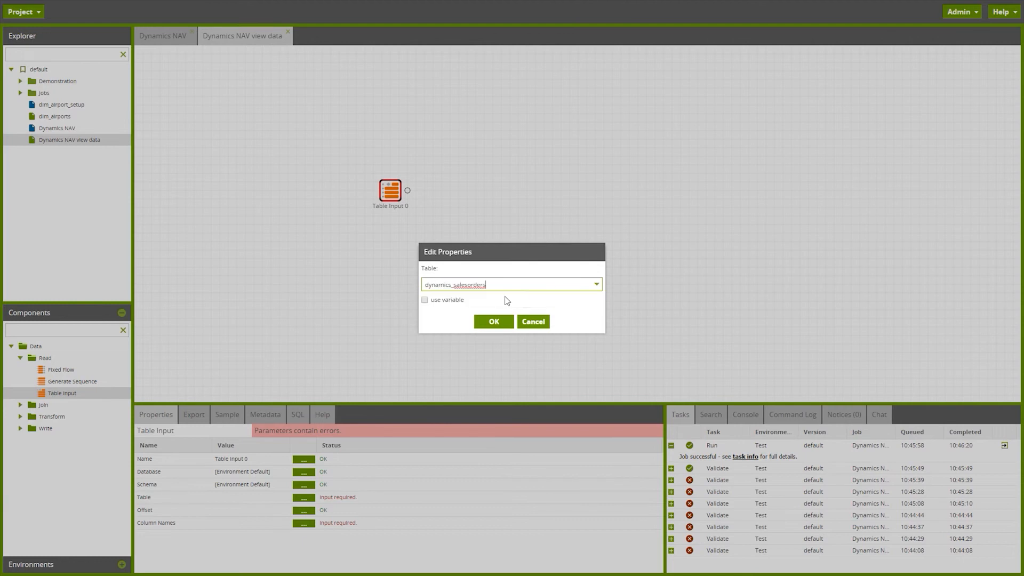
pyautogui.click(501, 321)
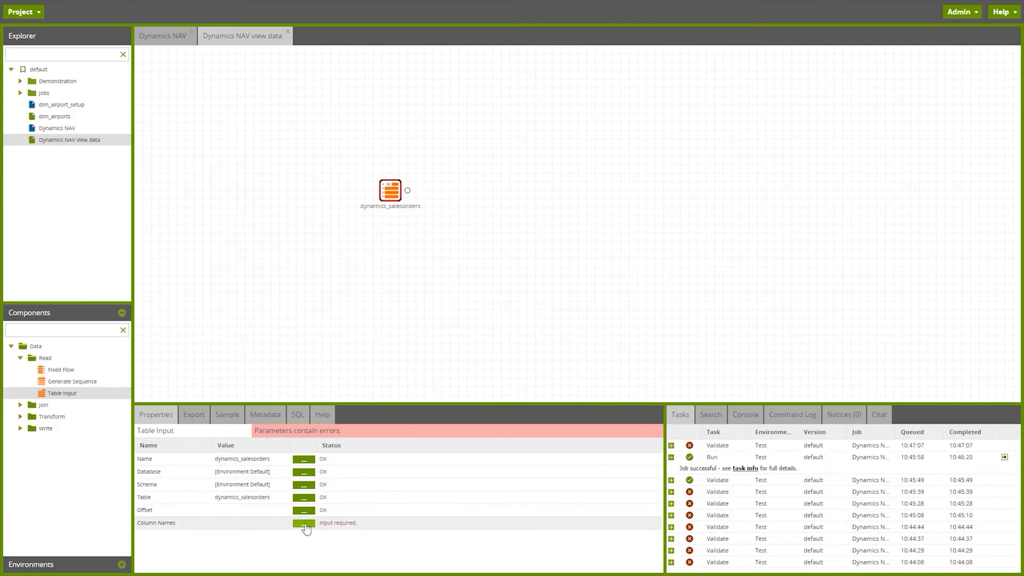
# Step: Include all available columns in the dynamics_salesorders Table Input and load a sample of its data
pyautogui.click(304, 523)
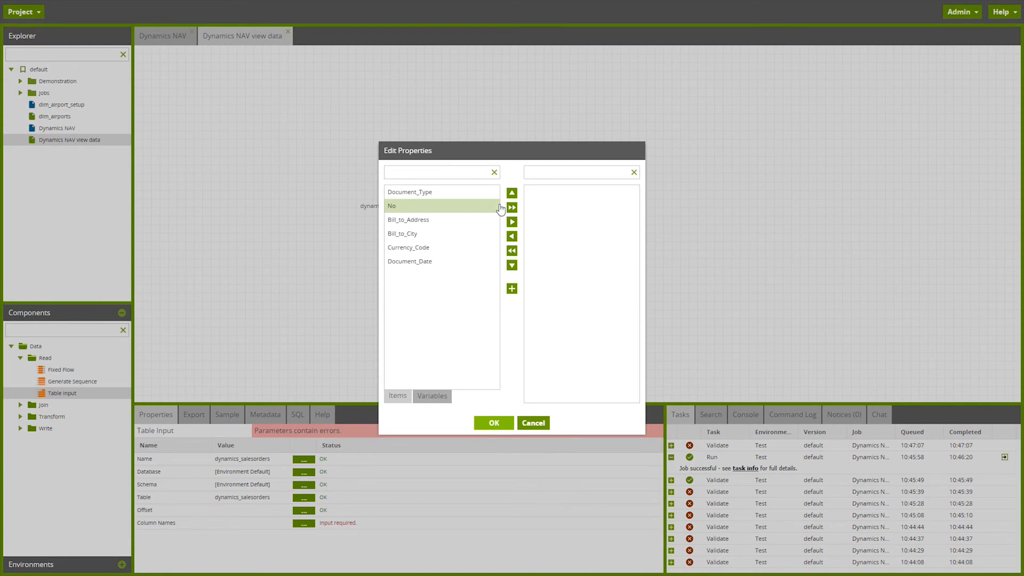
pyautogui.click(512, 207)
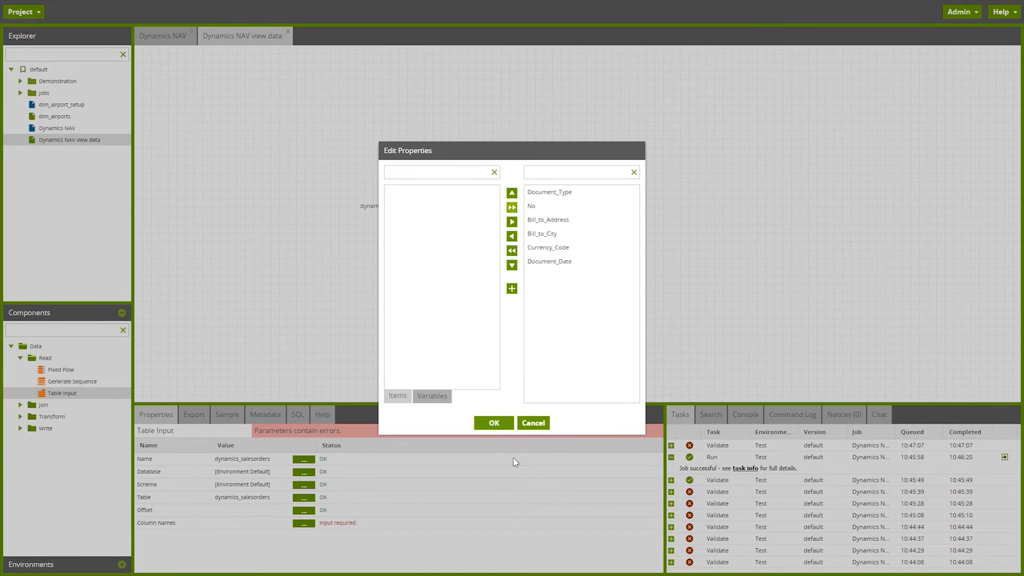
pyautogui.click(494, 423)
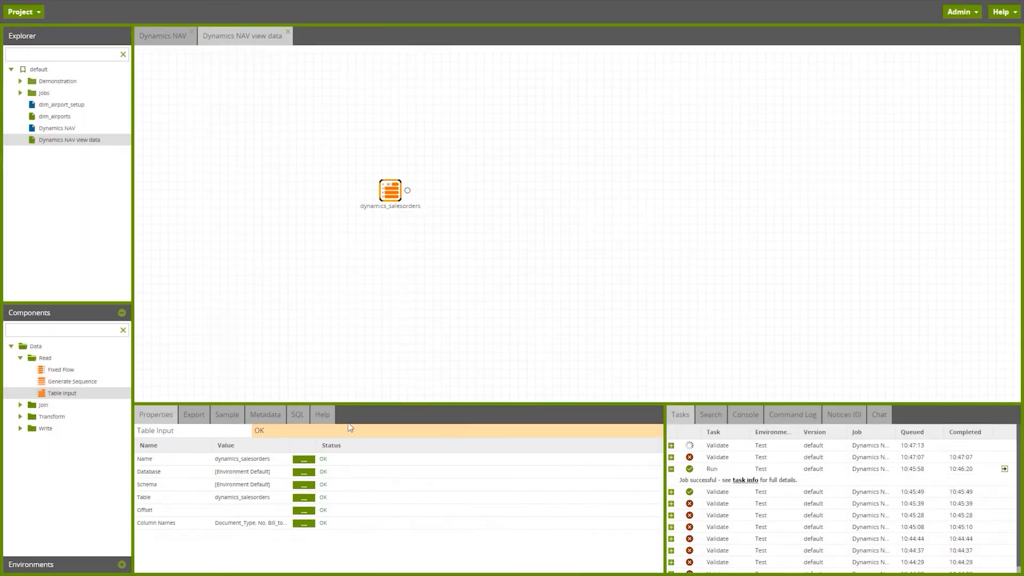
pyautogui.click(227, 415)
pyautogui.click(155, 432)
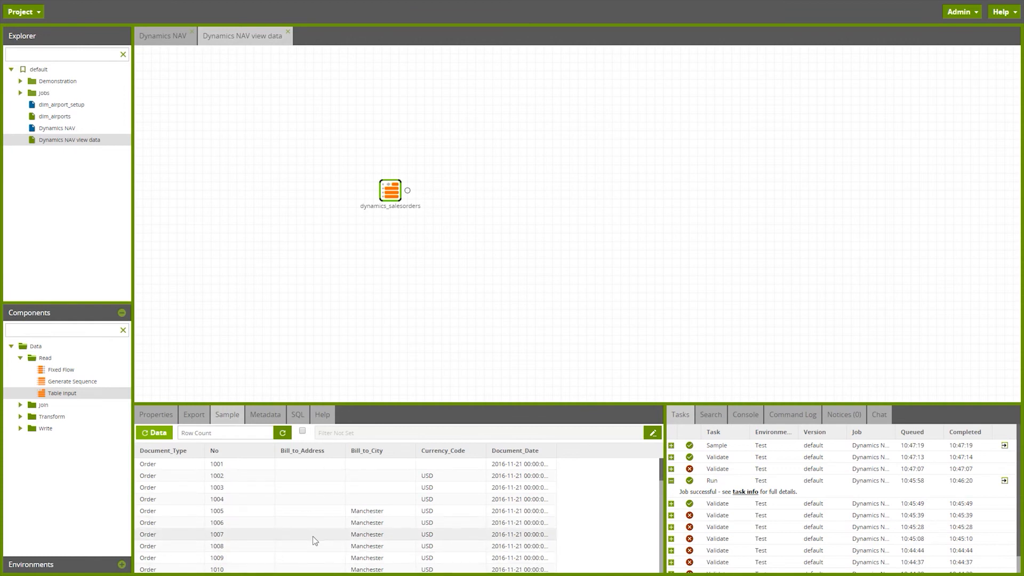
# Step: Add an Aggregate component to the job and connect the dynamics_salesorders Table Input to it
pyautogui.click(20, 416)
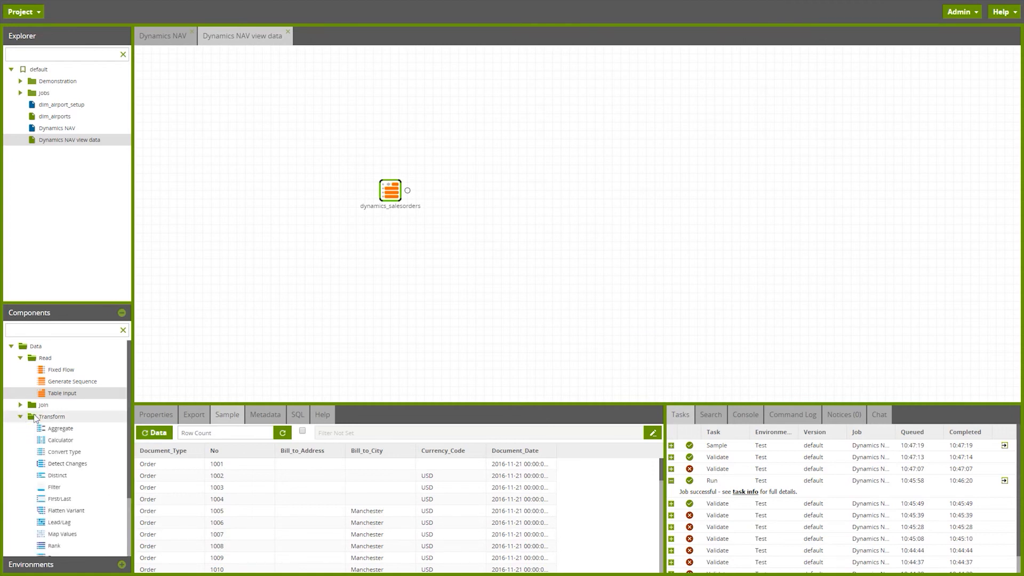
pyautogui.click(79, 431)
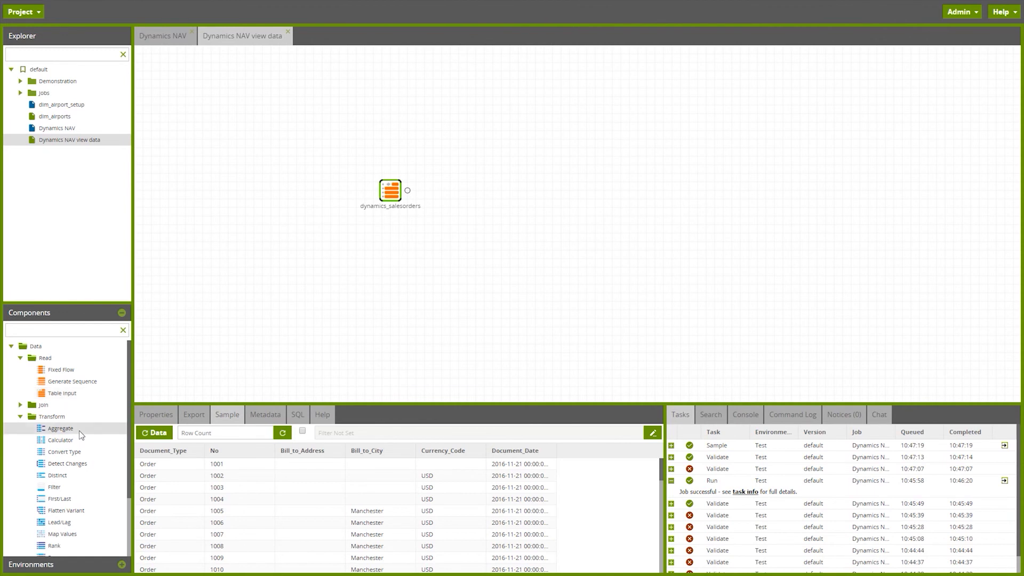
pyautogui.moveTo(81, 435); pyautogui.dragTo(492, 193)
pyautogui.click(394, 187)
pyautogui.moveTo(407, 191); pyautogui.dragTo(492, 194)
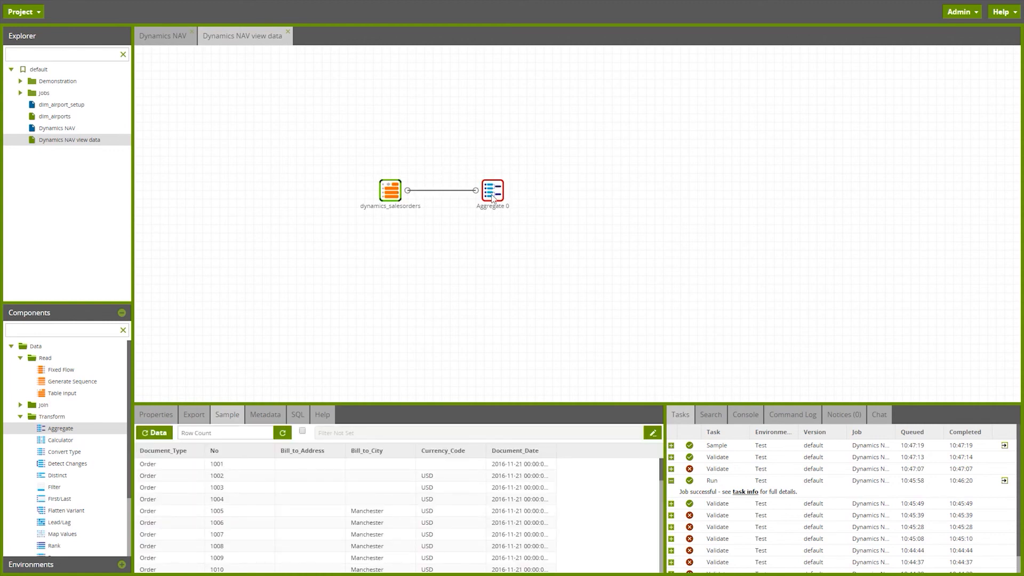
# Step: Set the Aggregate component's groupings to the Bill_to_City column
pyautogui.click(165, 415)
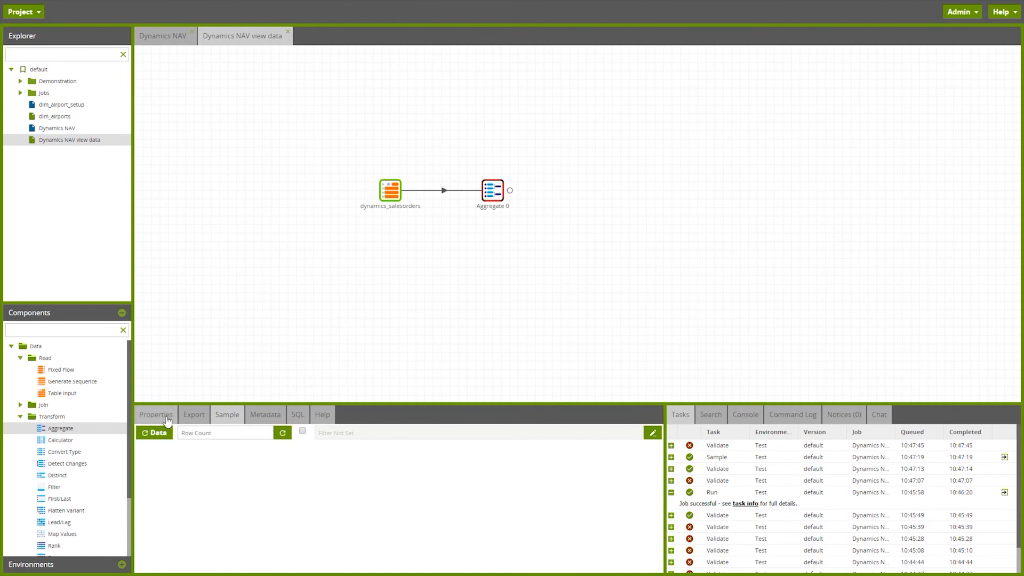
pyautogui.click(304, 472)
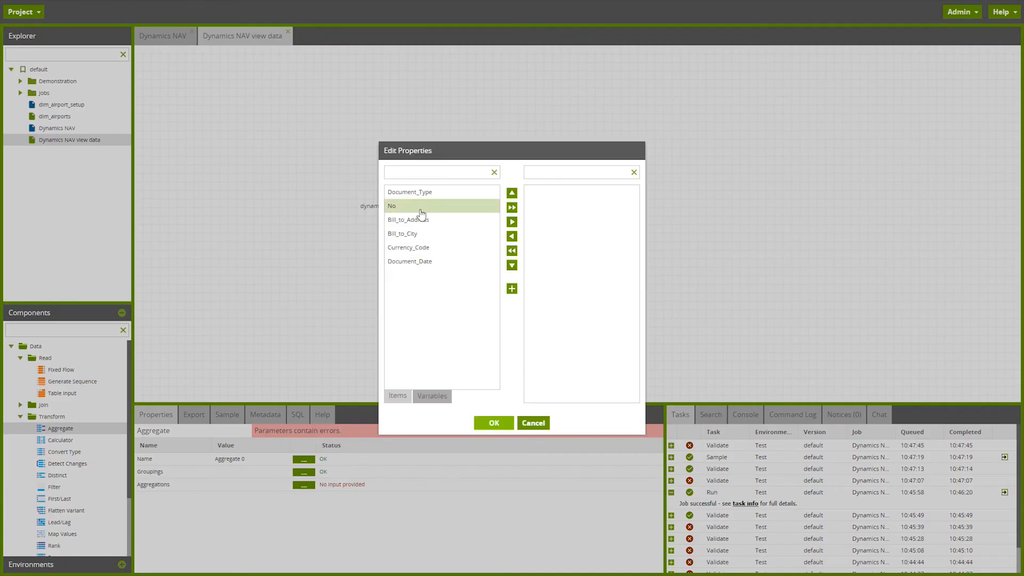
pyautogui.click(511, 223)
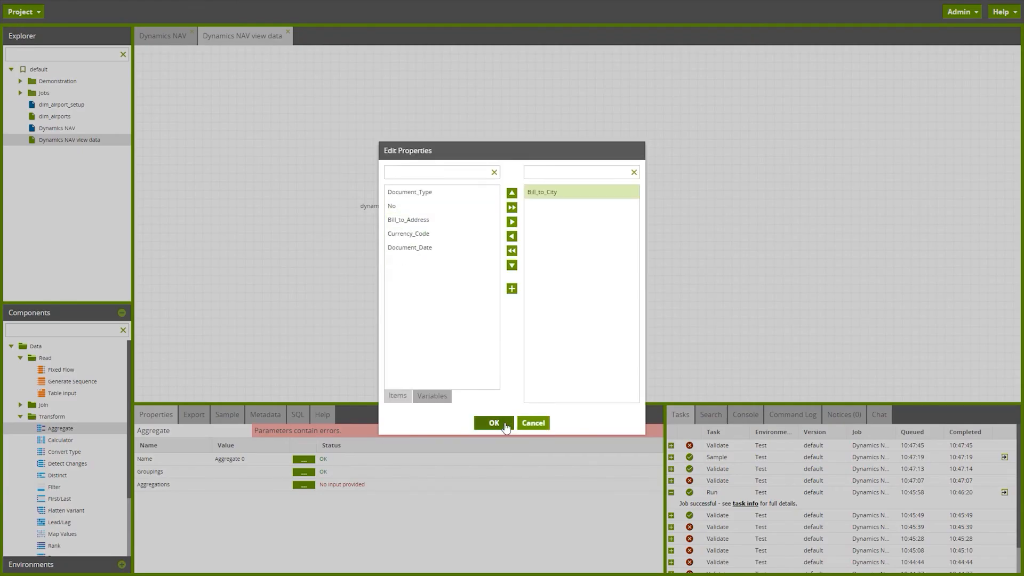
pyautogui.click(502, 423)
# Step: Add an aggregation to the Aggregate component with source column No and aggregation type Count
pyautogui.click(302, 486)
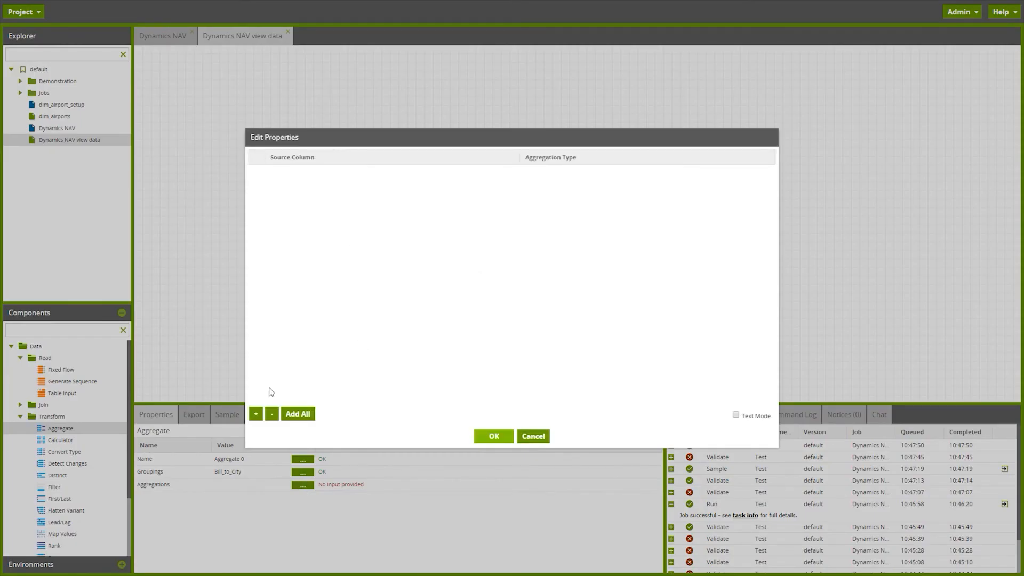
pyautogui.click(255, 414)
pyautogui.click(337, 174)
pyautogui.click(331, 203)
pyautogui.click(599, 180)
pyautogui.click(582, 221)
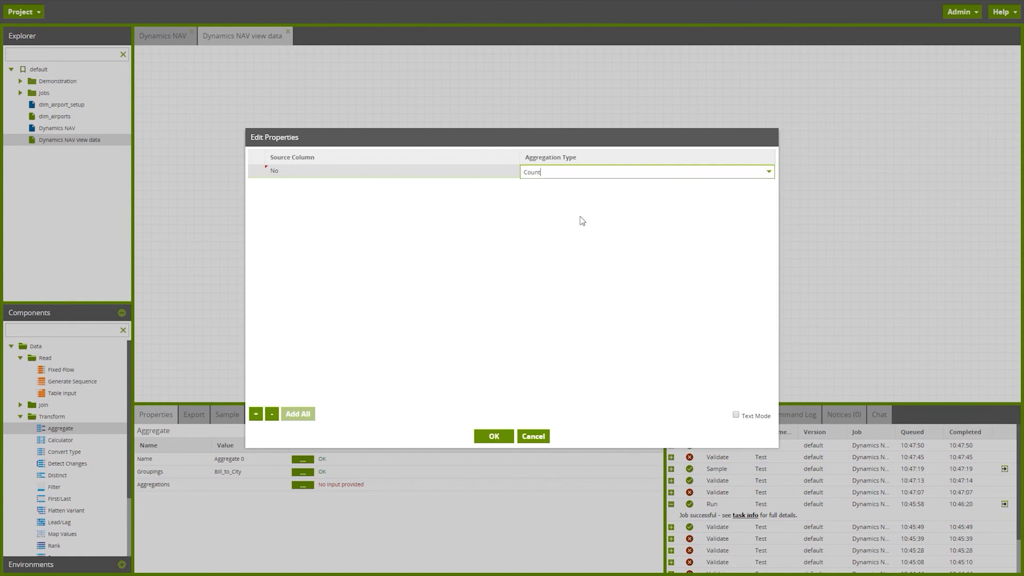
pyautogui.click(496, 434)
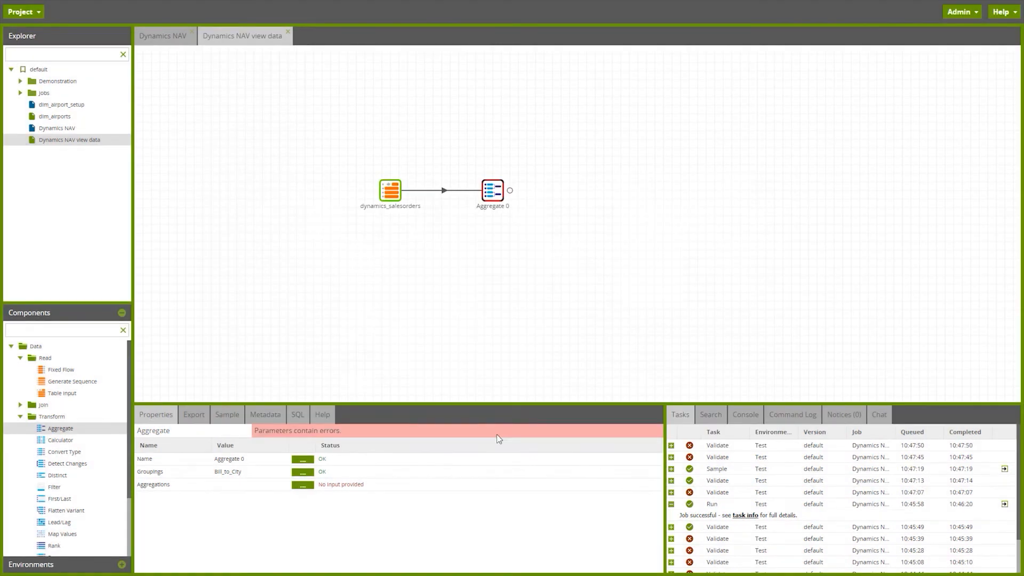
# Step: Load a data sample of the Aggregate component and sort it by count_No in descending order
pyautogui.click(227, 416)
pyautogui.click(160, 435)
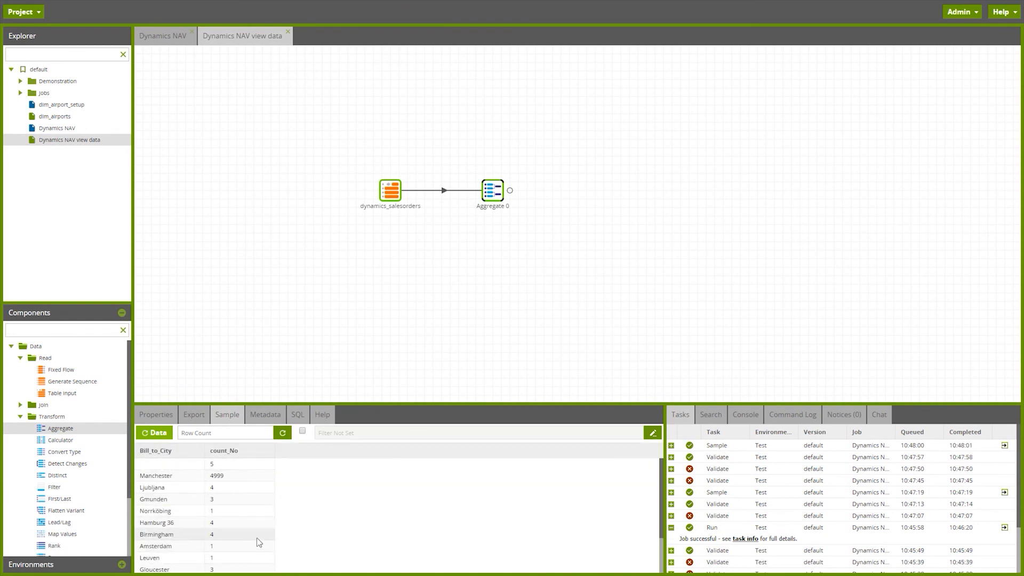
pyautogui.click(239, 452)
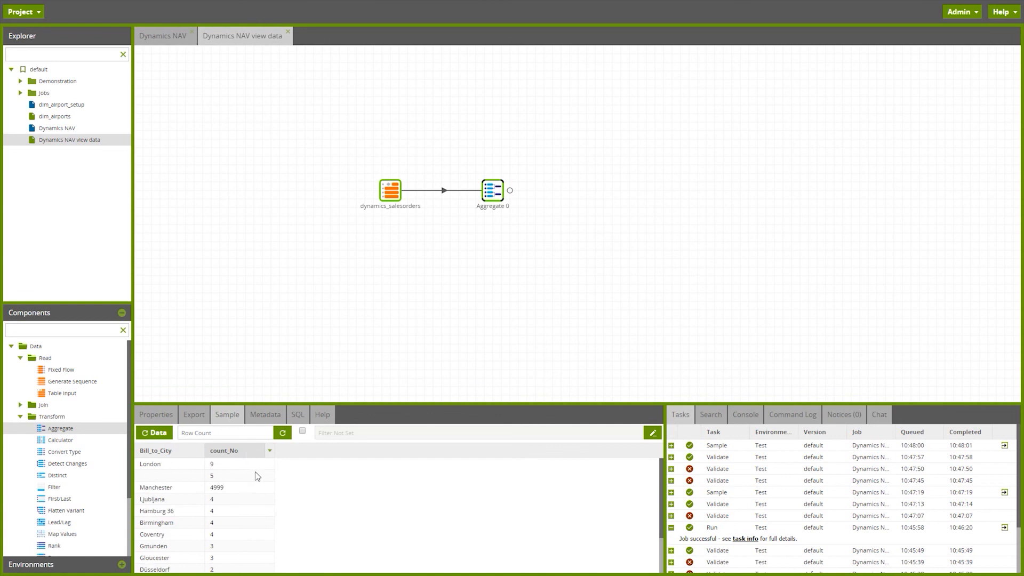